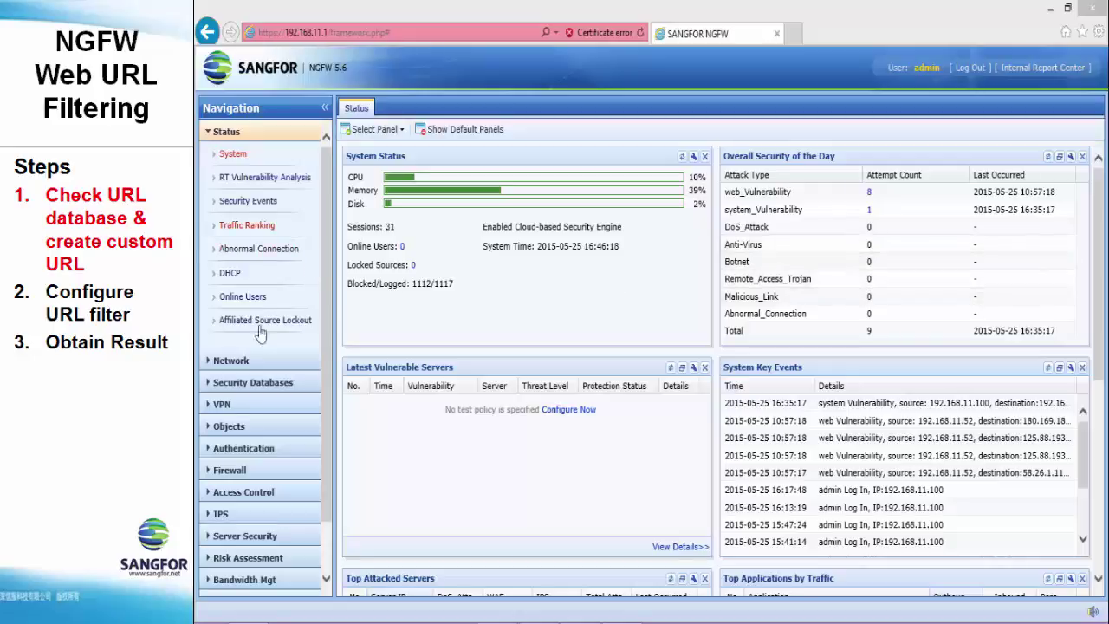
Look up which URL category the domain youtube.com belongs to in the URL database
click(239, 430)
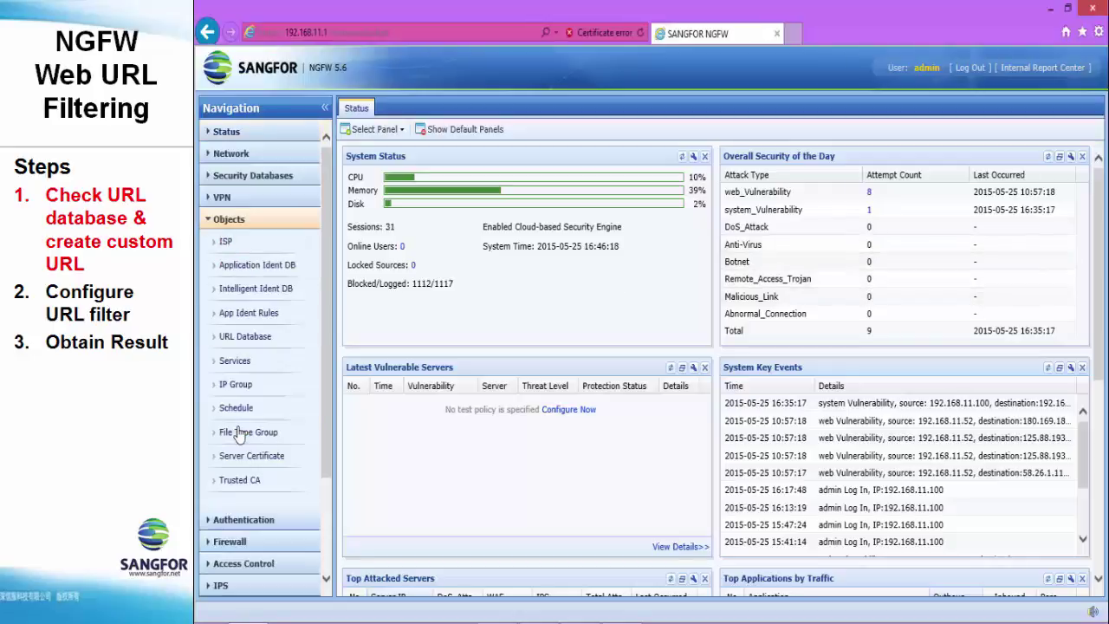
click(231, 342)
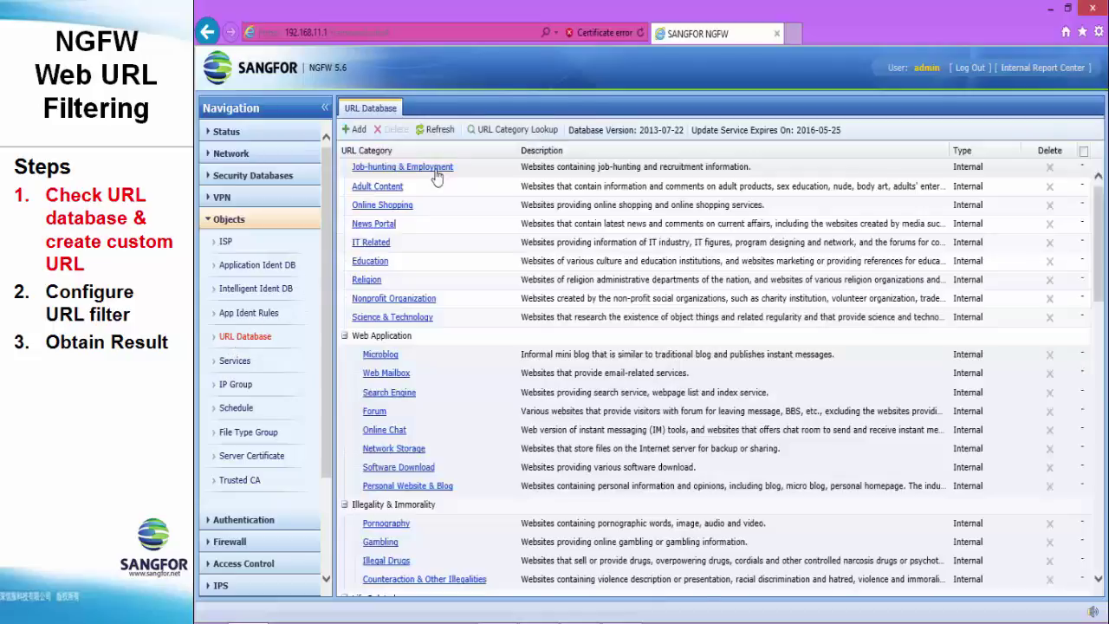
click(497, 131)
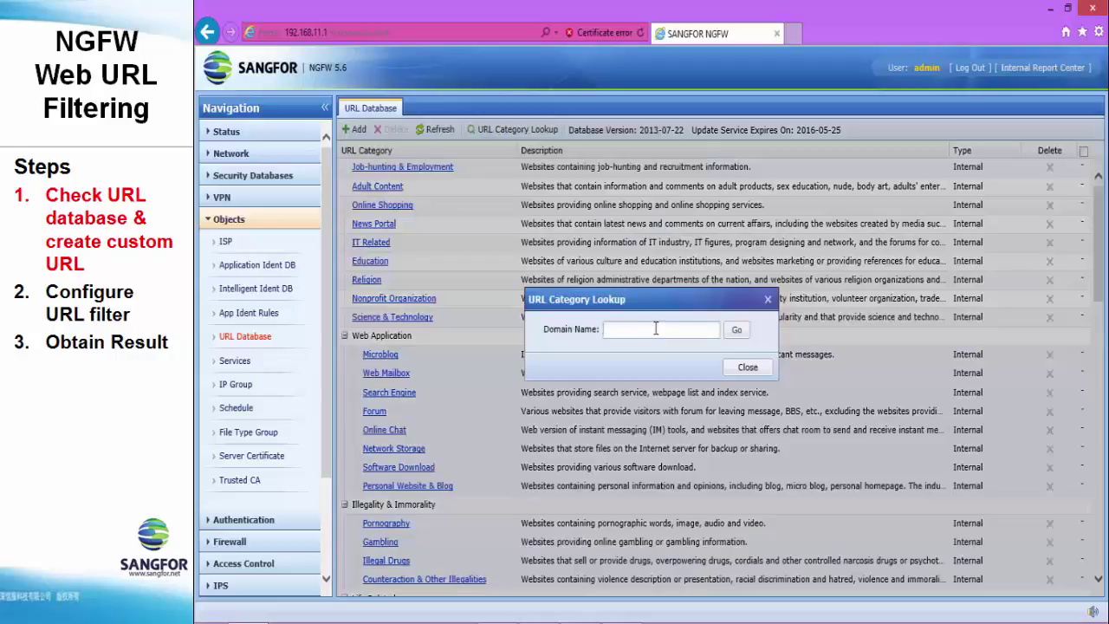
text(youtube.com)
key(Return)
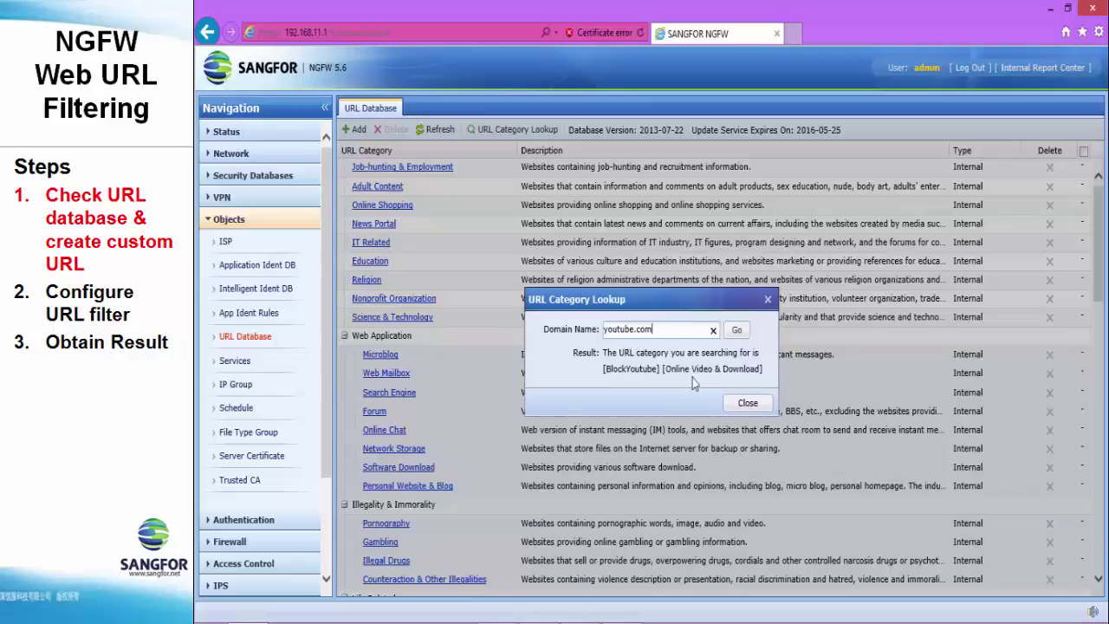
click(747, 403)
Start a new custom URL category in the URL database and name it BlockFacebook
scroll(777, 368, down, 15)
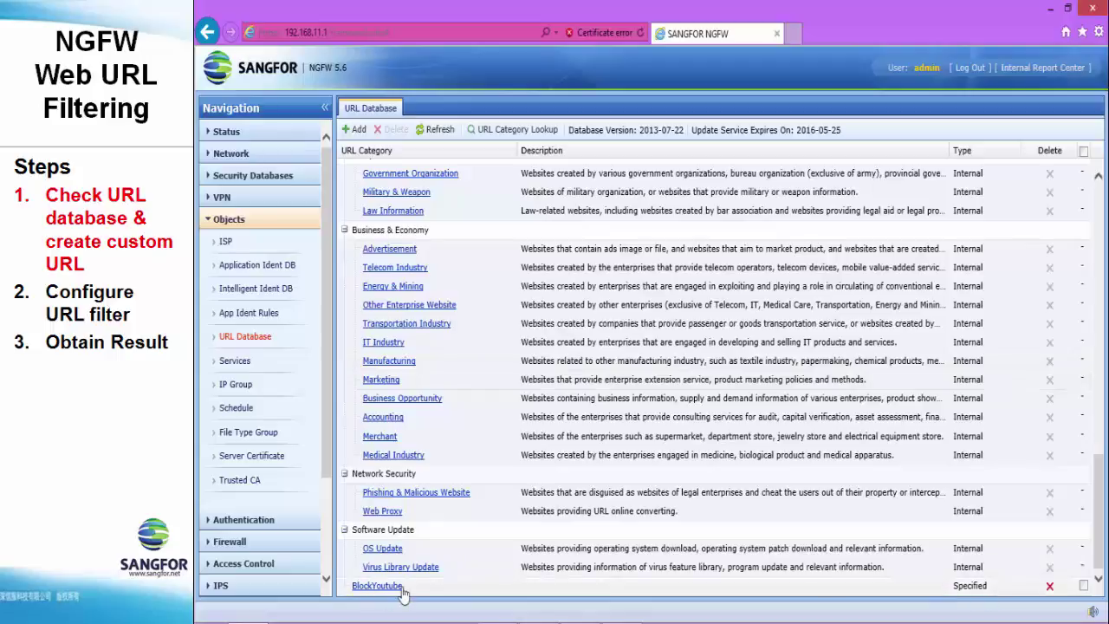
scroll(435, 232, up, 8)
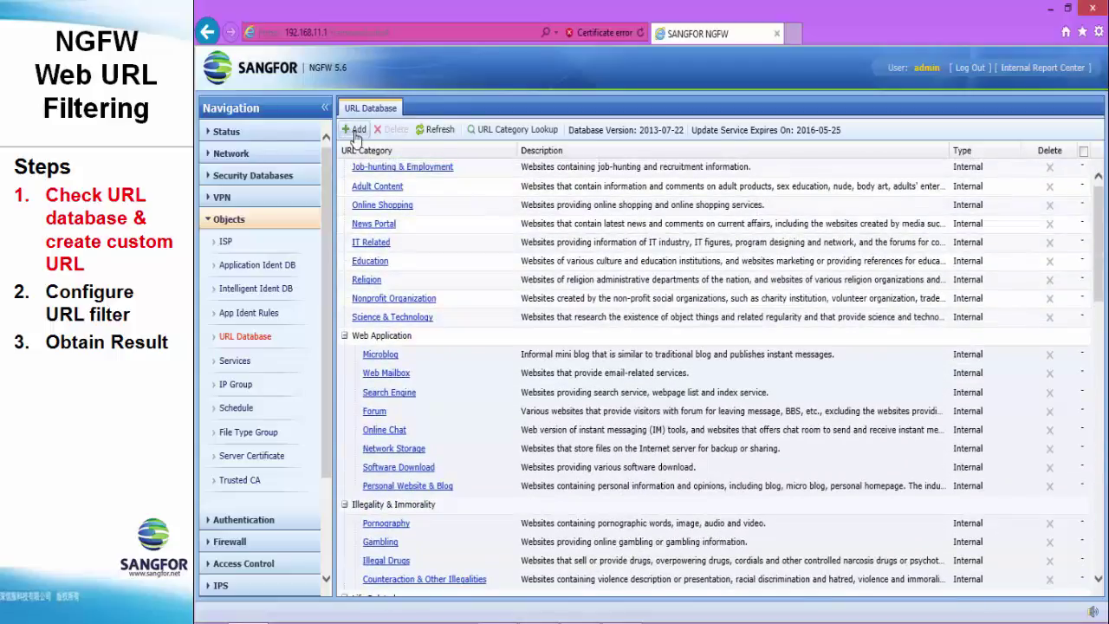
click(355, 136)
click(561, 221)
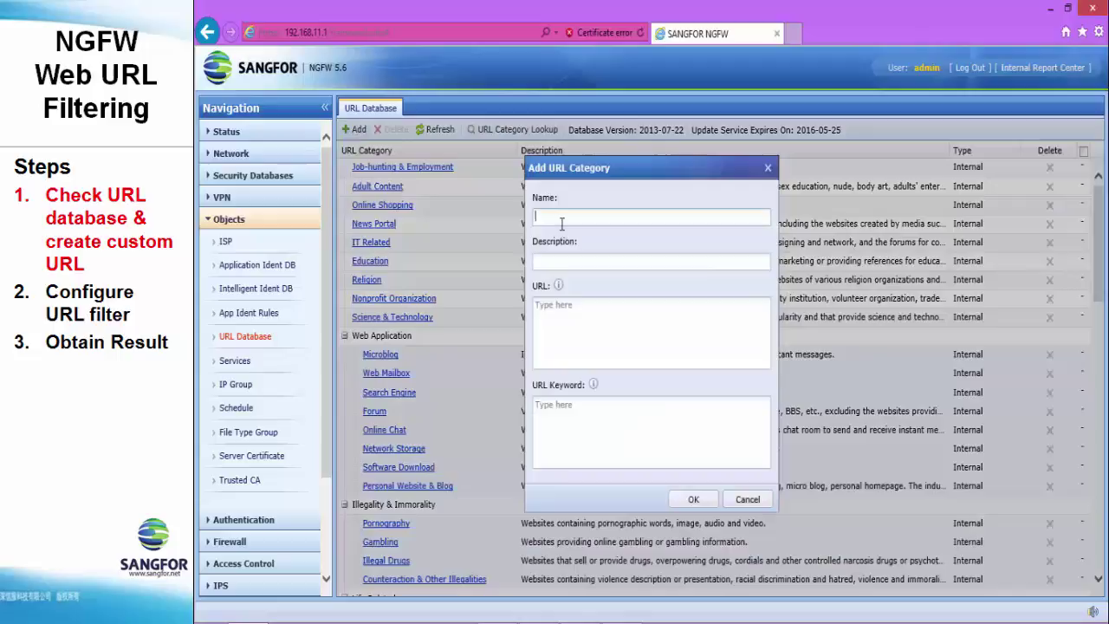
text(BlockFacebook)
click(560, 302)
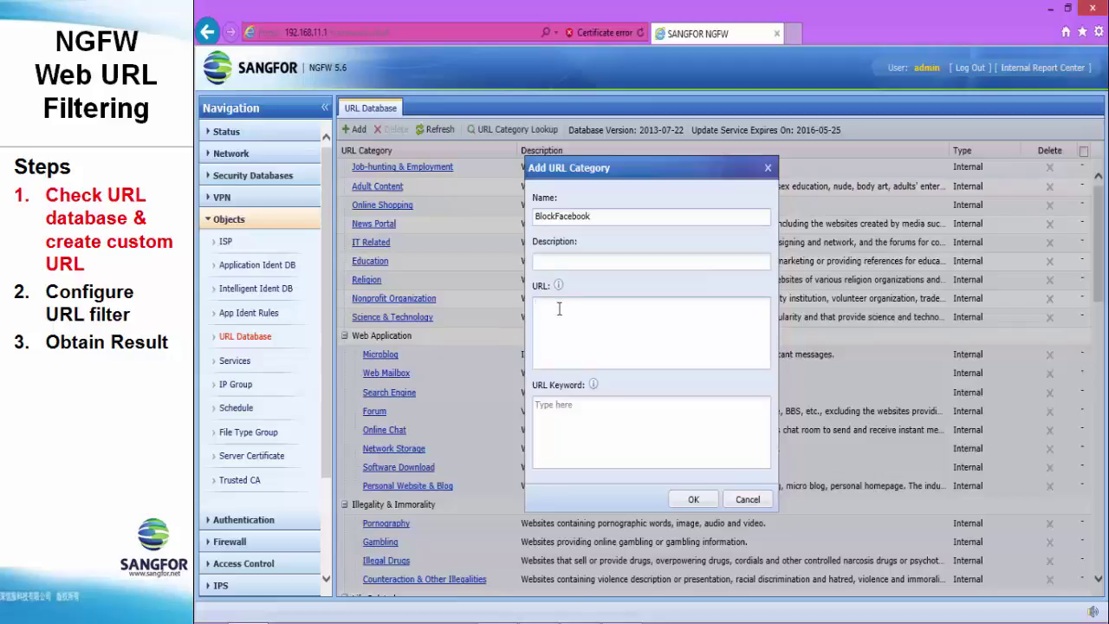
text(www.facebook.com)
key(Return)
text(facebook.com)
key(Return)
text(*facebook.com)
click(554, 417)
text(facebook)
click(693, 499)
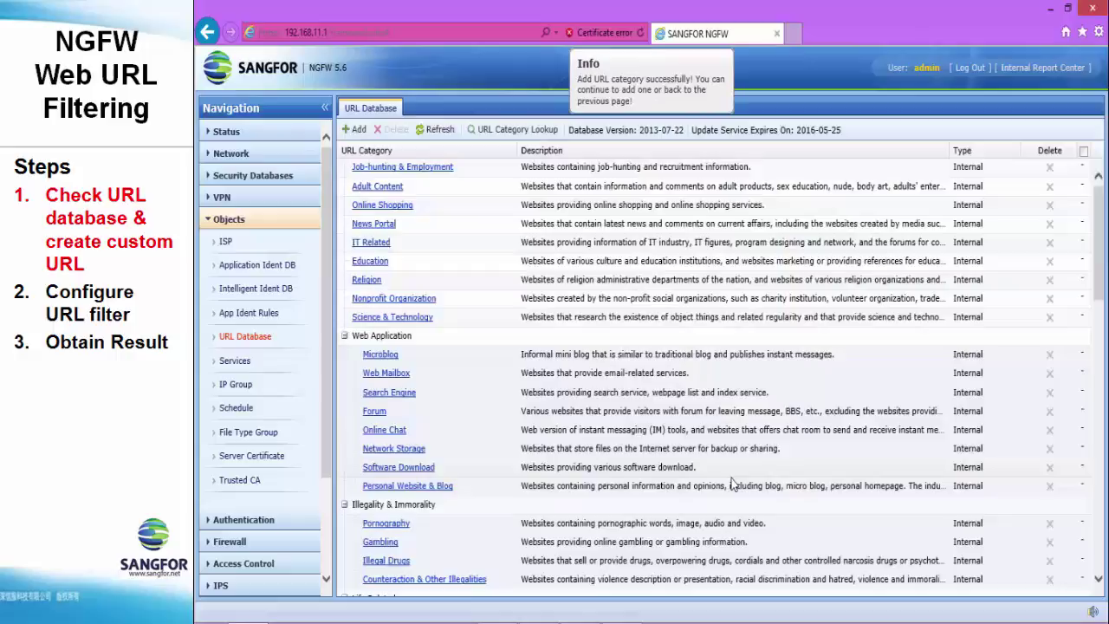
scroll(719, 481, down, 5)
scroll(736, 479, down, 10)
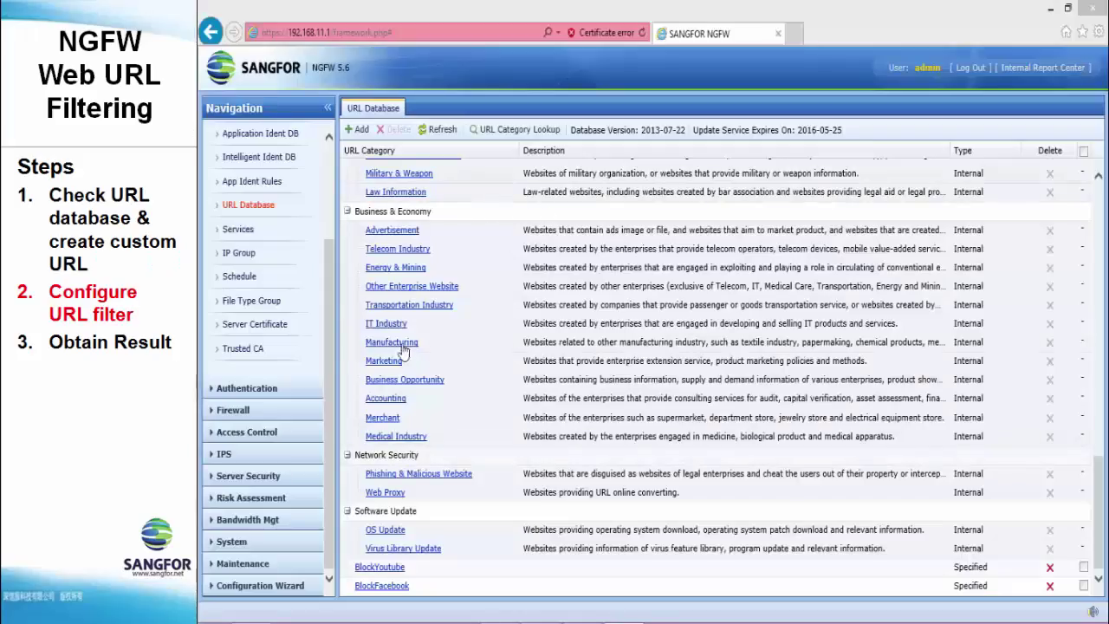
Add a new URL filter under the Access Control web filter settings and name it BlockYoutubeFacebook
click(327, 351)
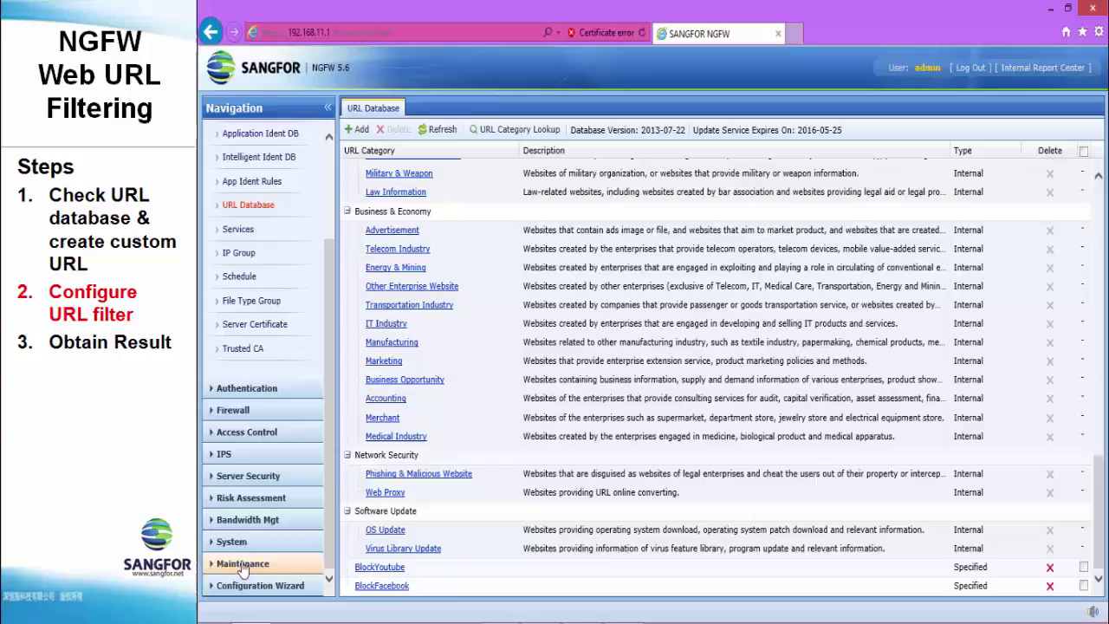
click(238, 434)
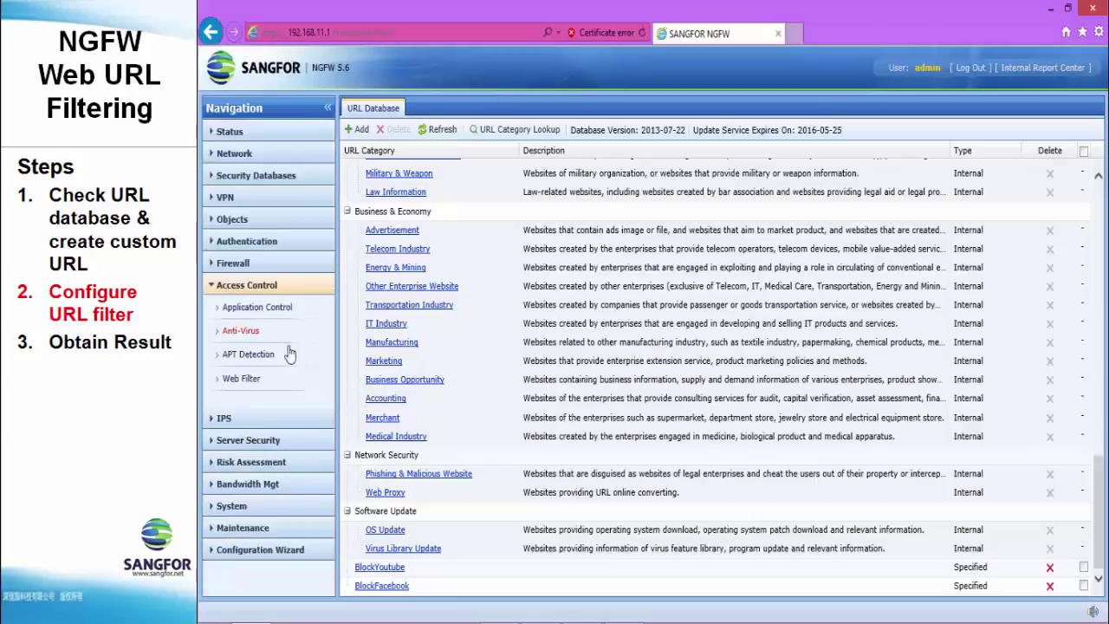
click(234, 379)
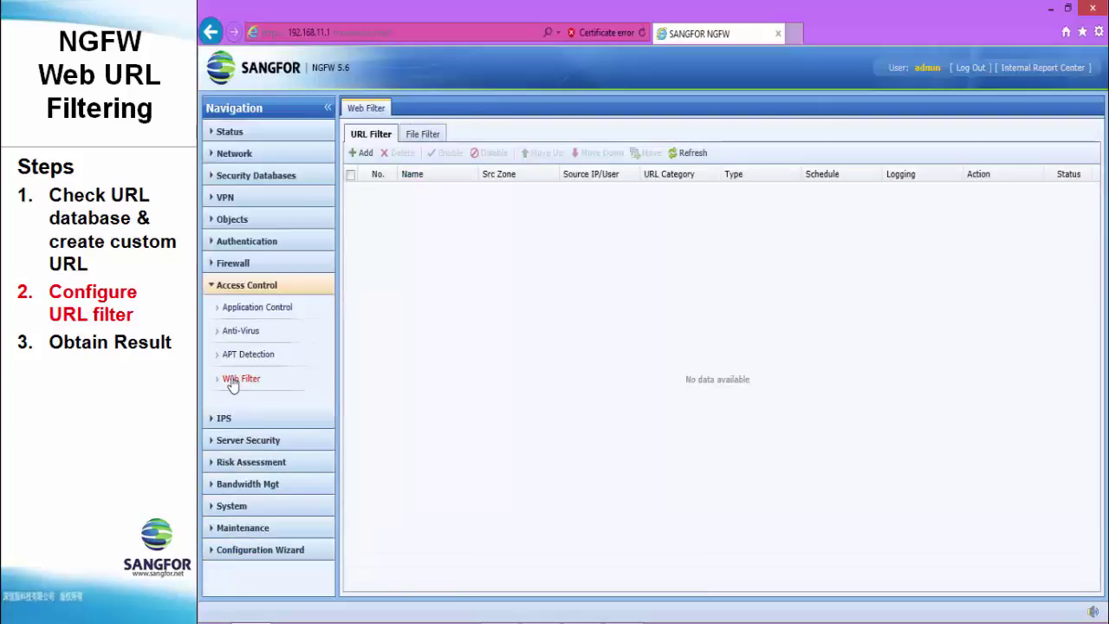
click(367, 154)
click(653, 191)
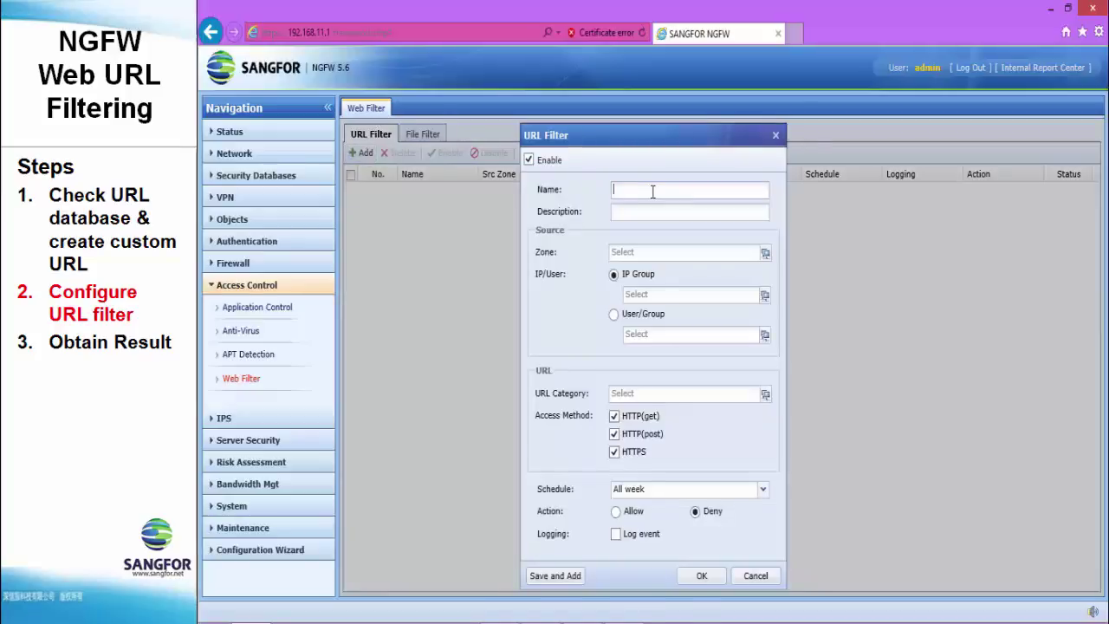
text(Blocak)
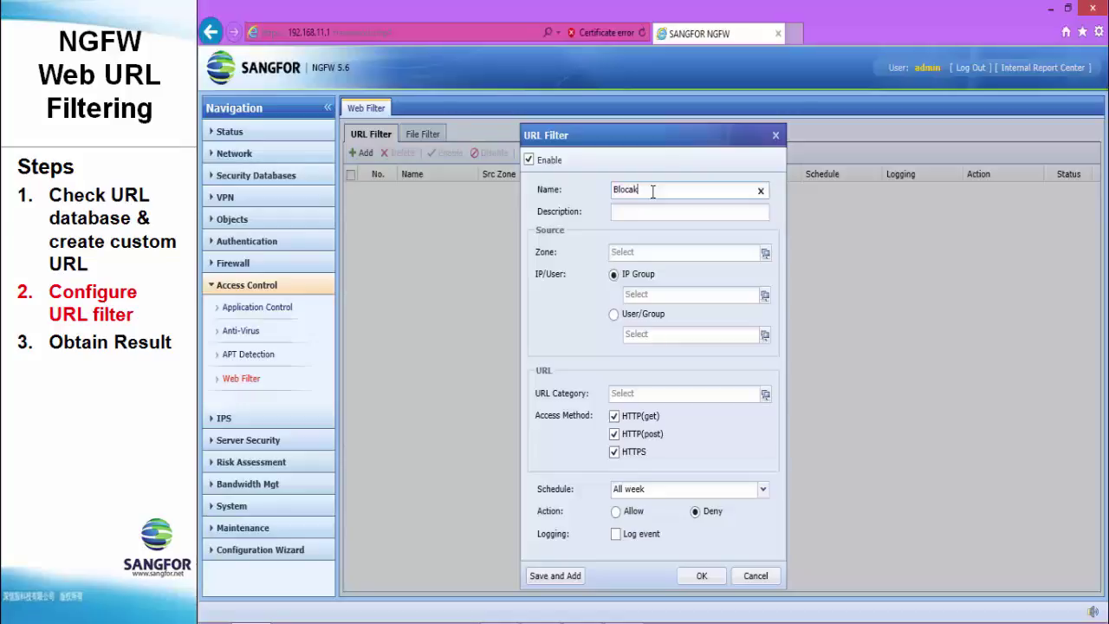
key(BackSpace)
key(BackSpace)
key(BackSpace)
text(ckYouTubeFacebook)
Set the filter's source to all zones and the IP group All
click(765, 257)
click(765, 257)
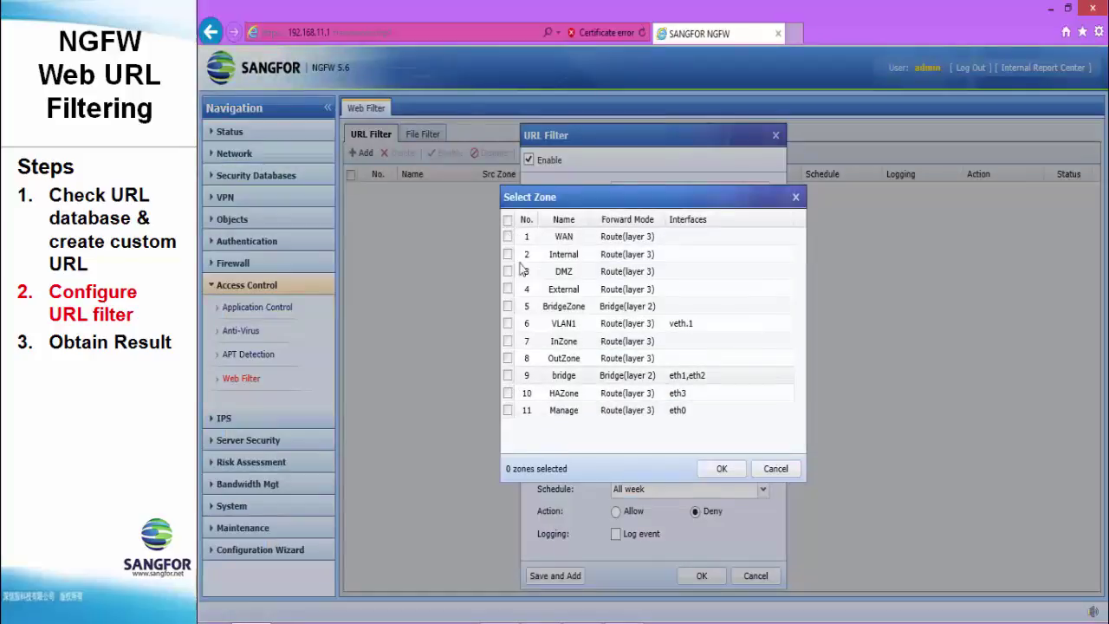
click(508, 222)
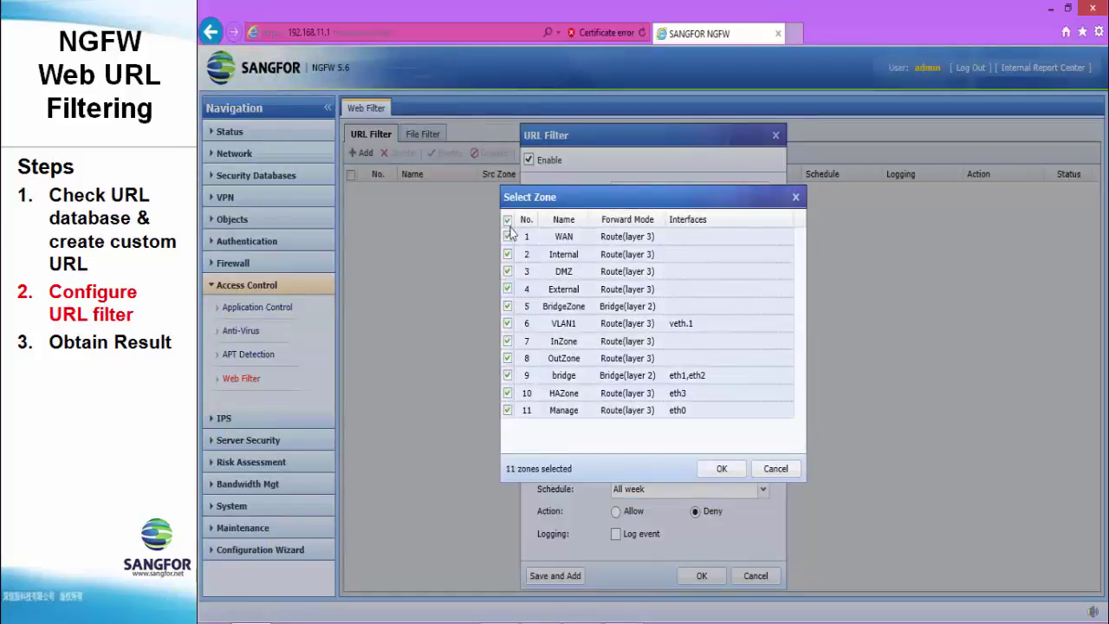
click(720, 468)
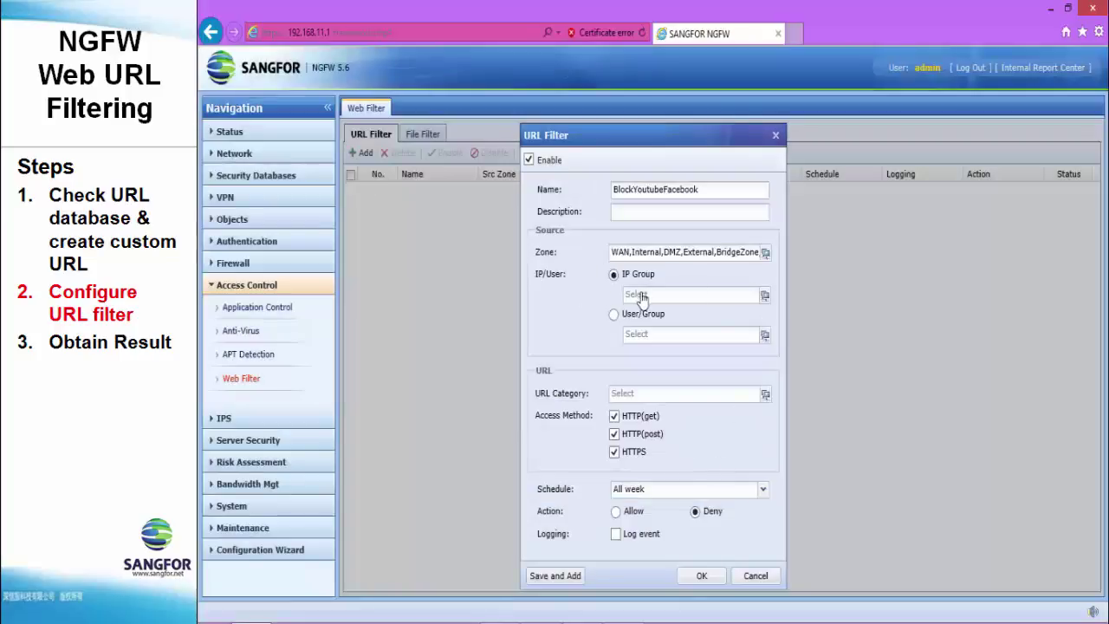
click(764, 298)
click(438, 234)
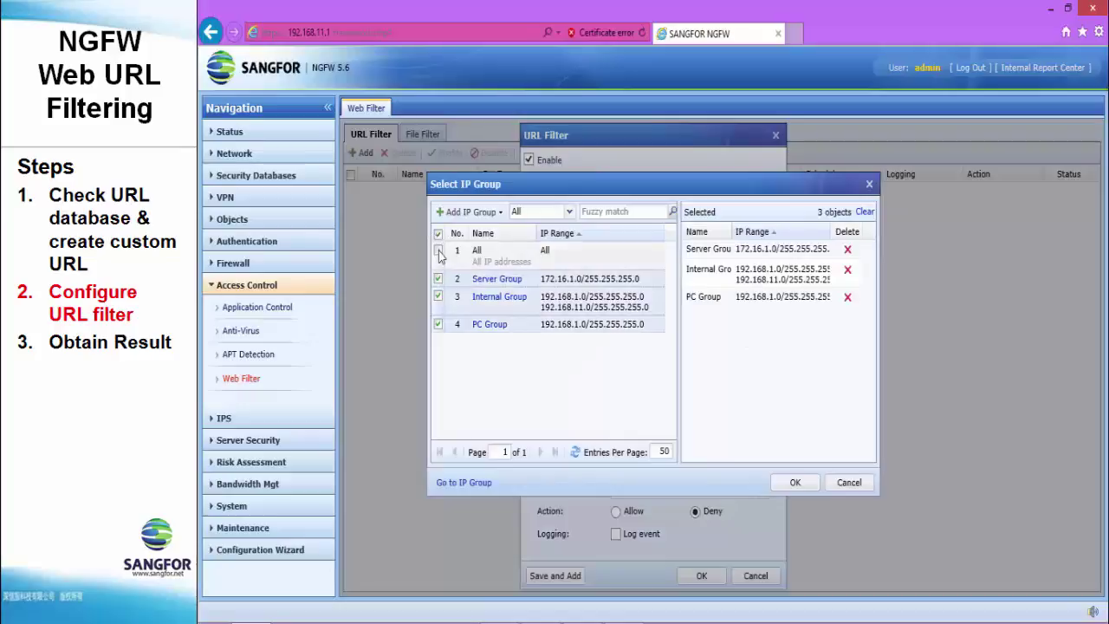
click(438, 250)
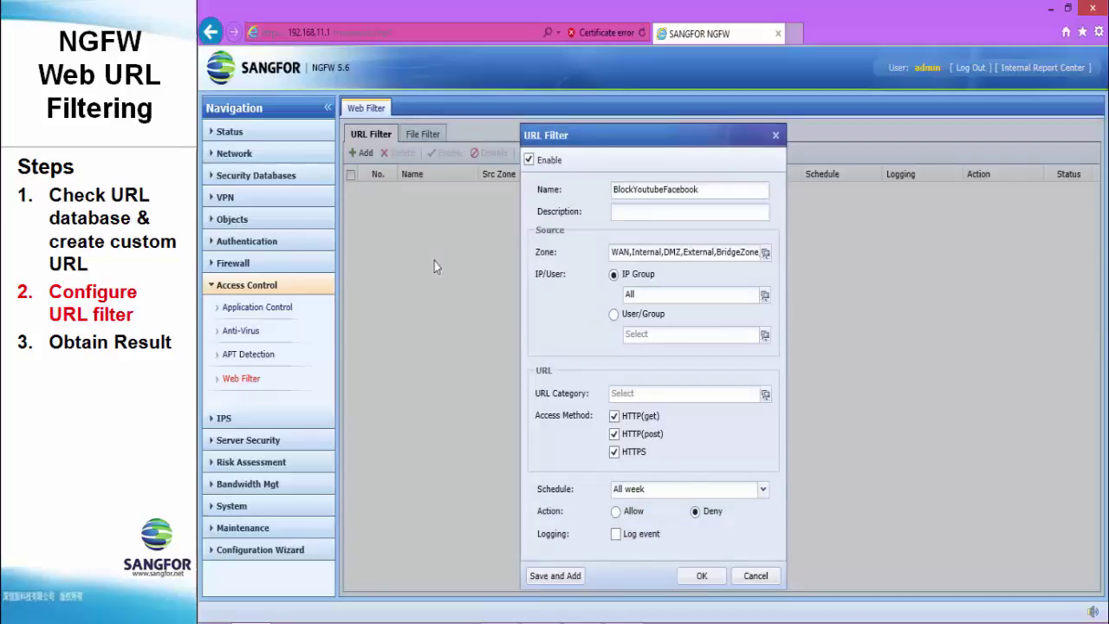
Assign the URL categories BlockYoutube and BlockFacebook to the filter and save it with the Deny action
click(765, 397)
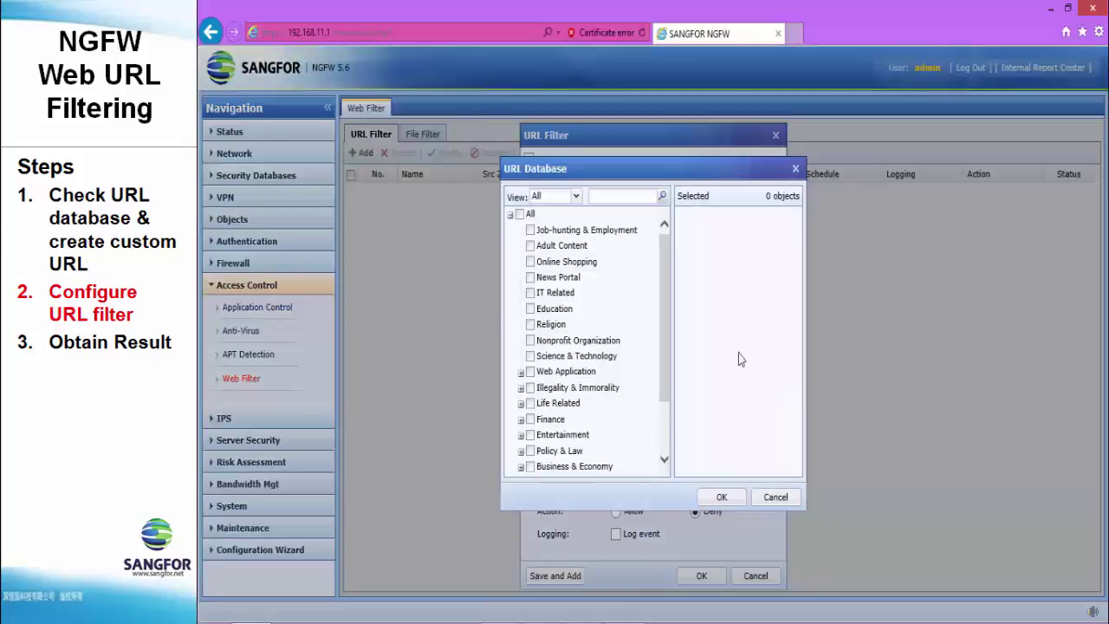
scroll(669, 286, down, 3)
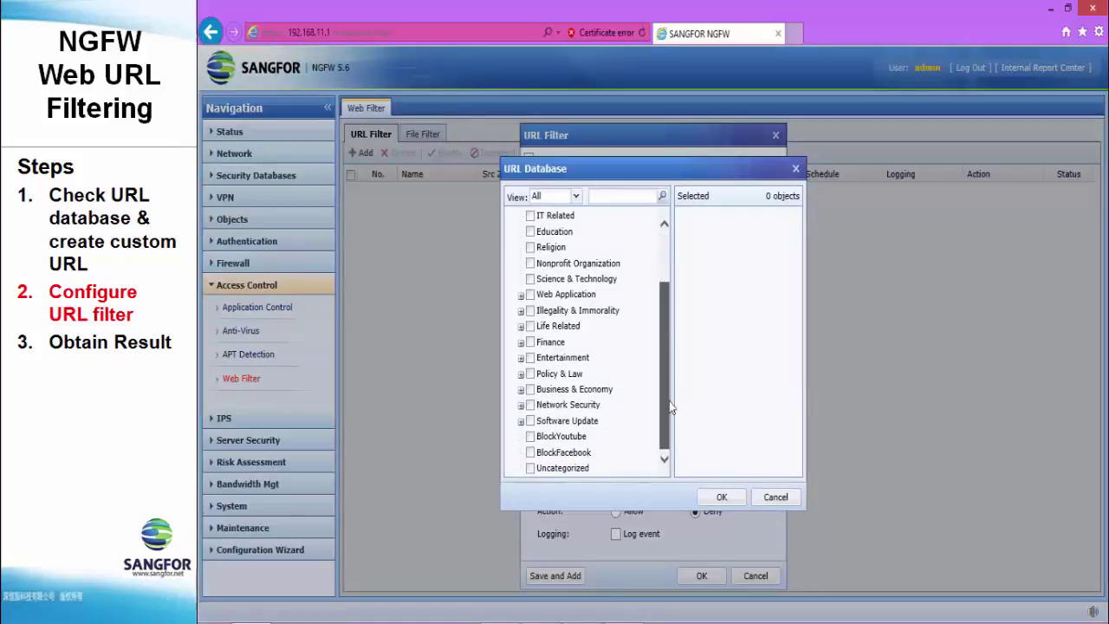
click(530, 436)
click(530, 452)
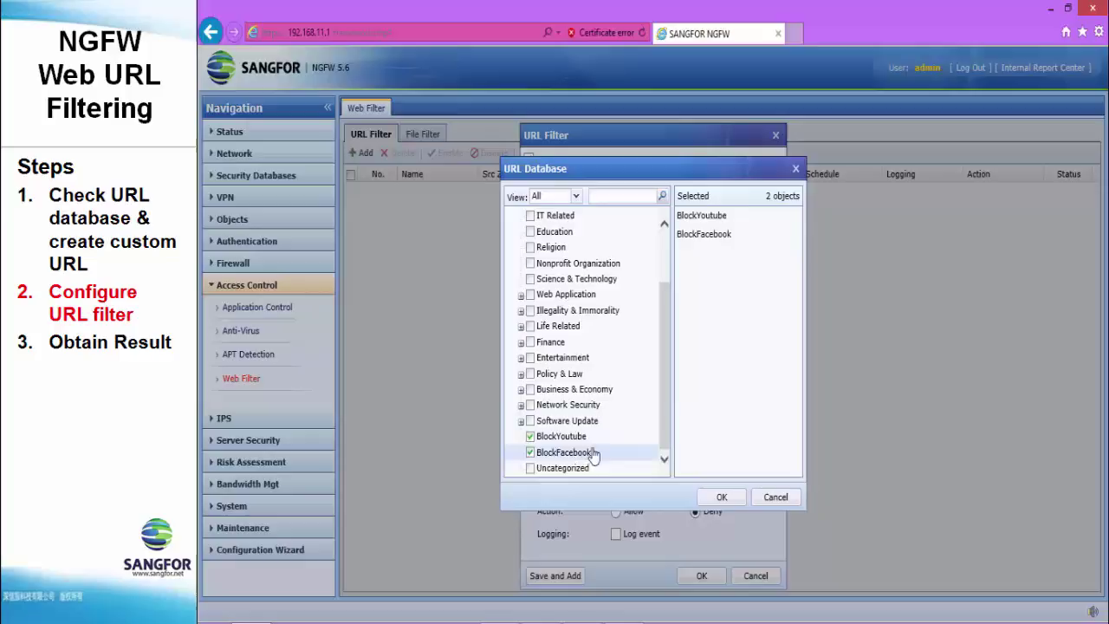
click(728, 496)
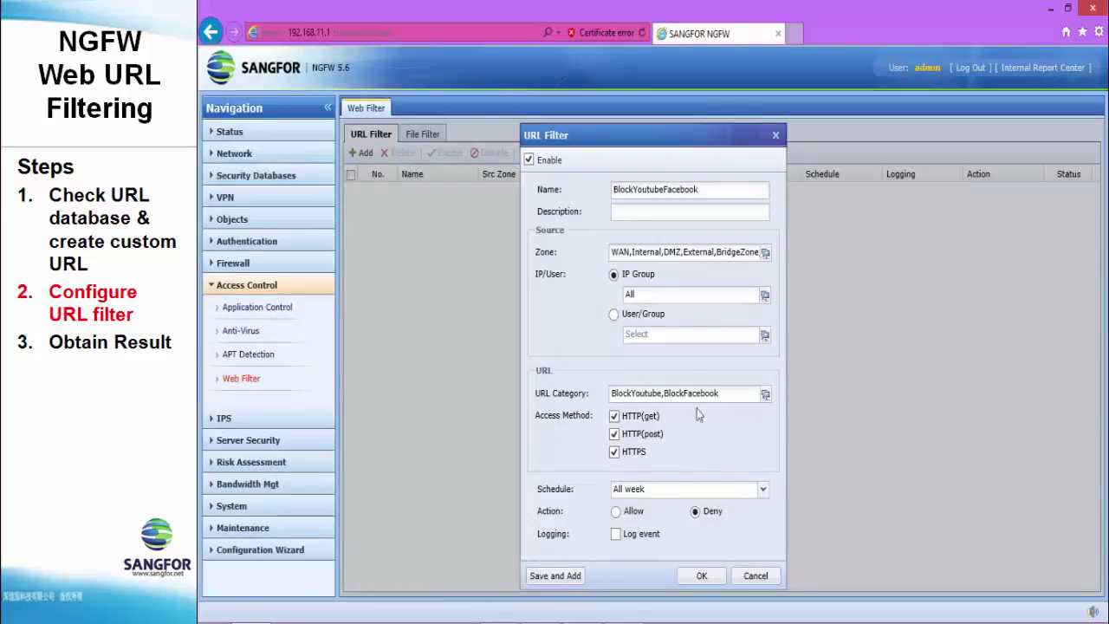
click(702, 575)
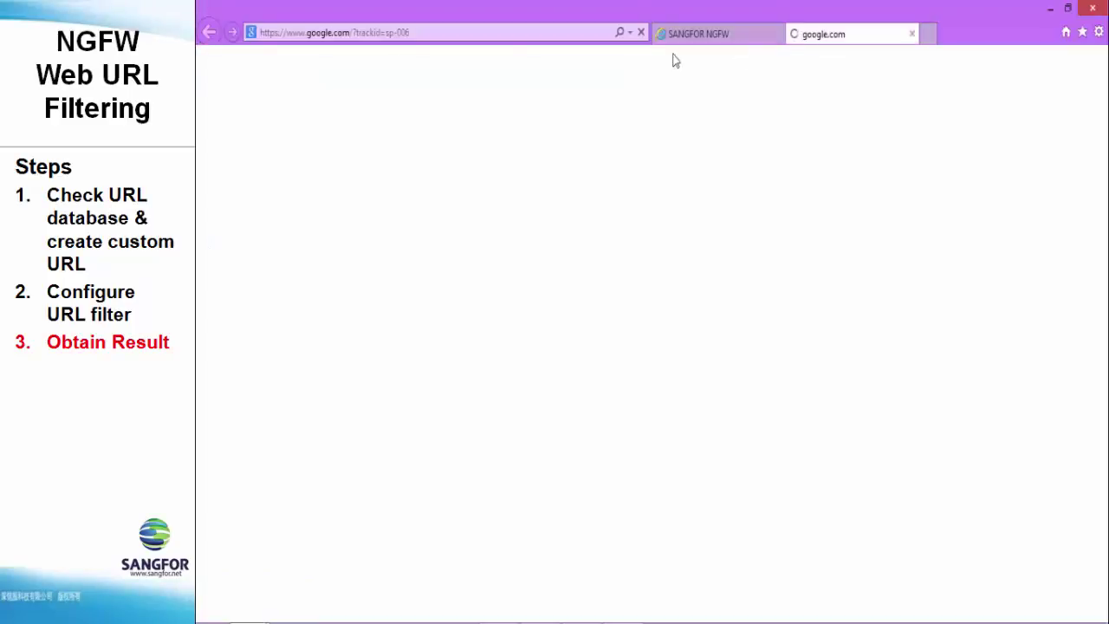
Test the URL filter by browsing to youtube.com and facebook.com
click(404, 33)
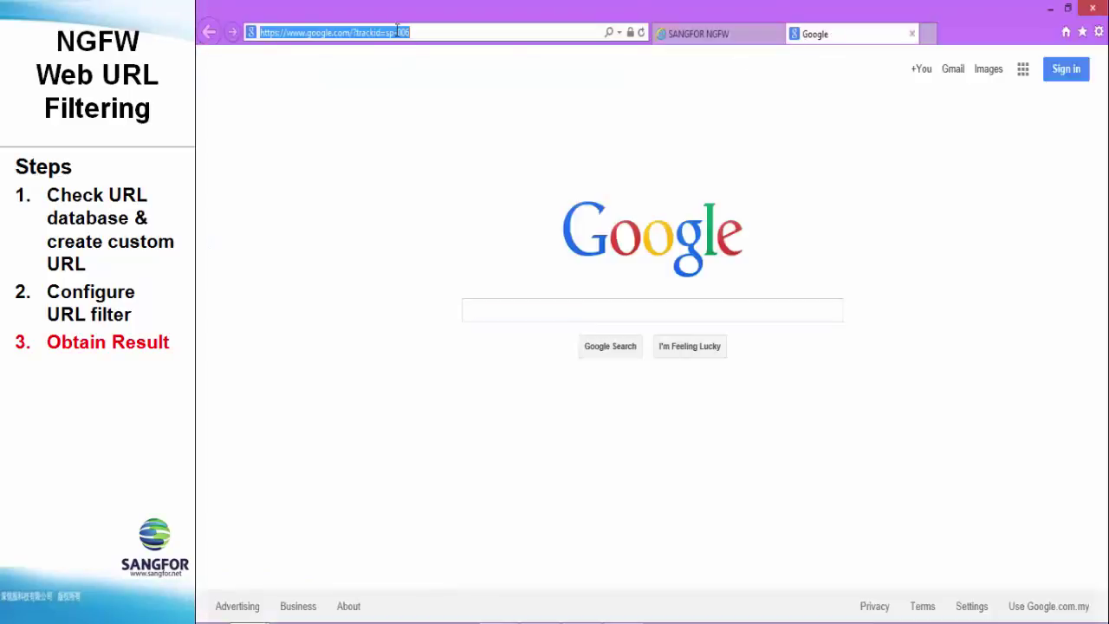
text(youtube.com/)
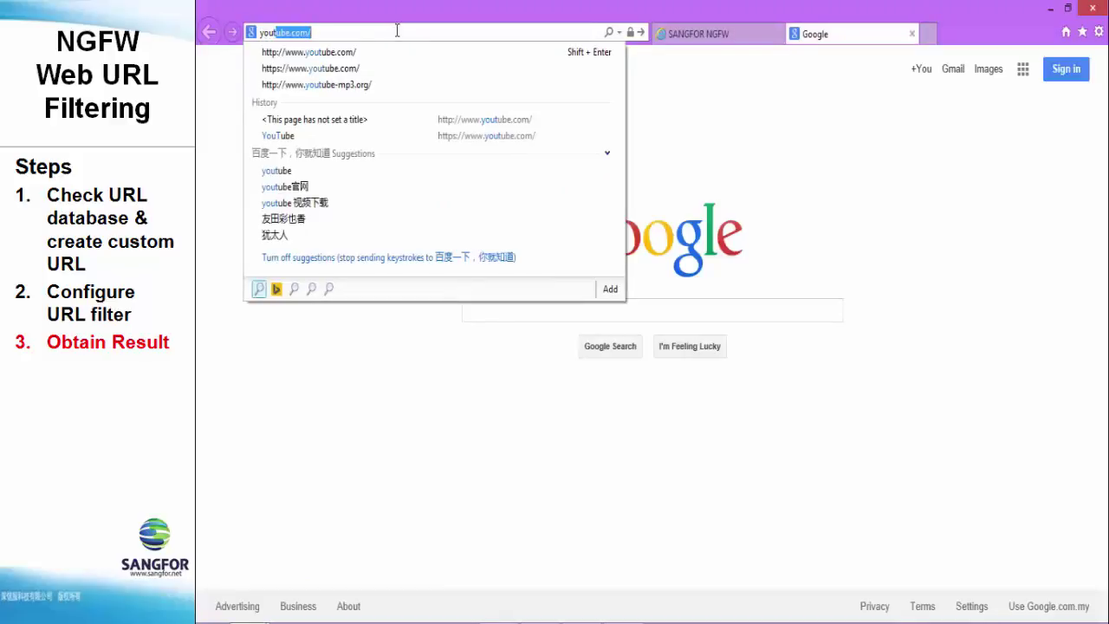
key(Return)
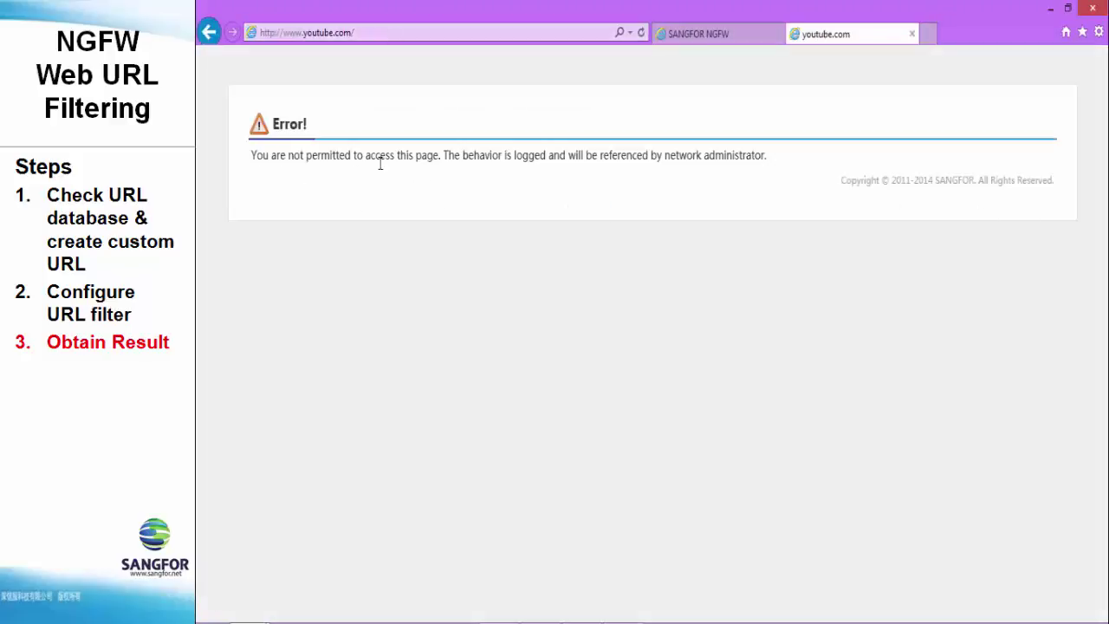
click(375, 33)
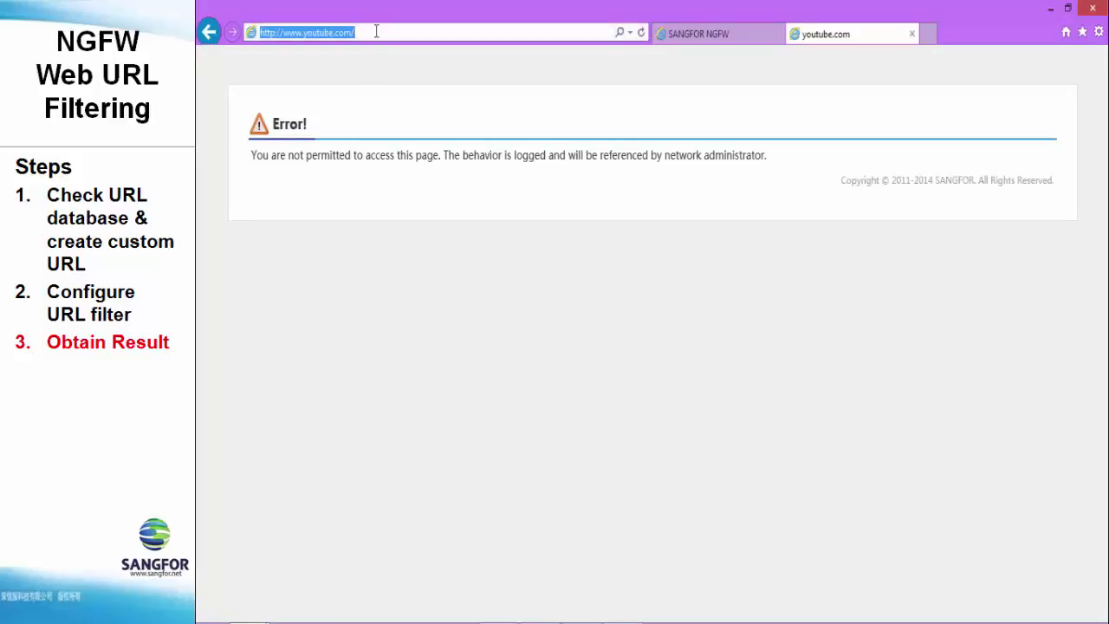
text(face)
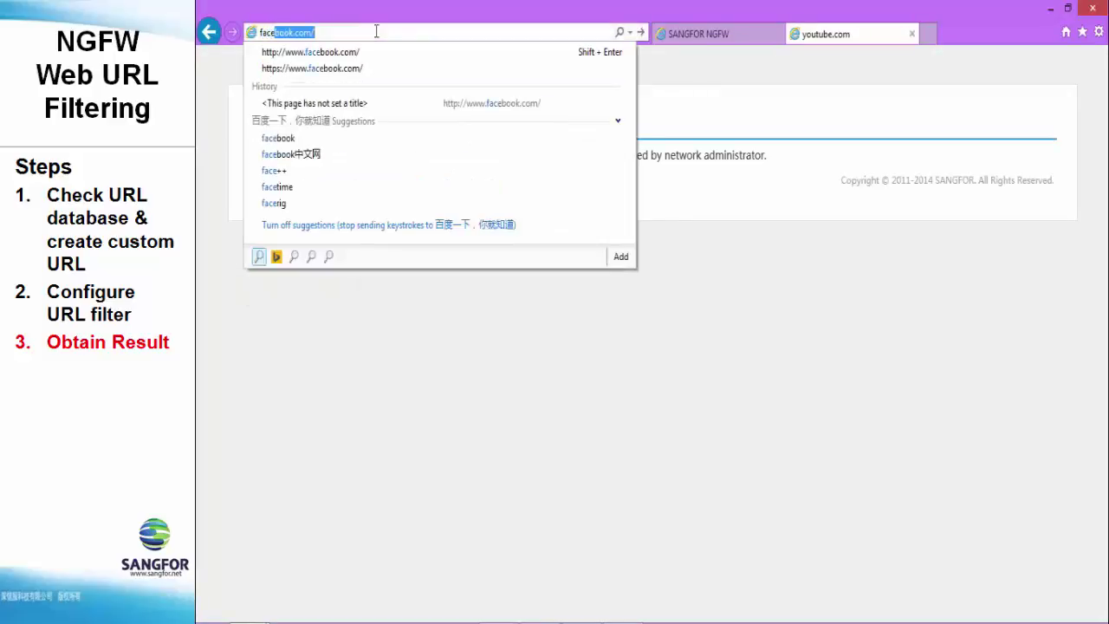
key(Return)
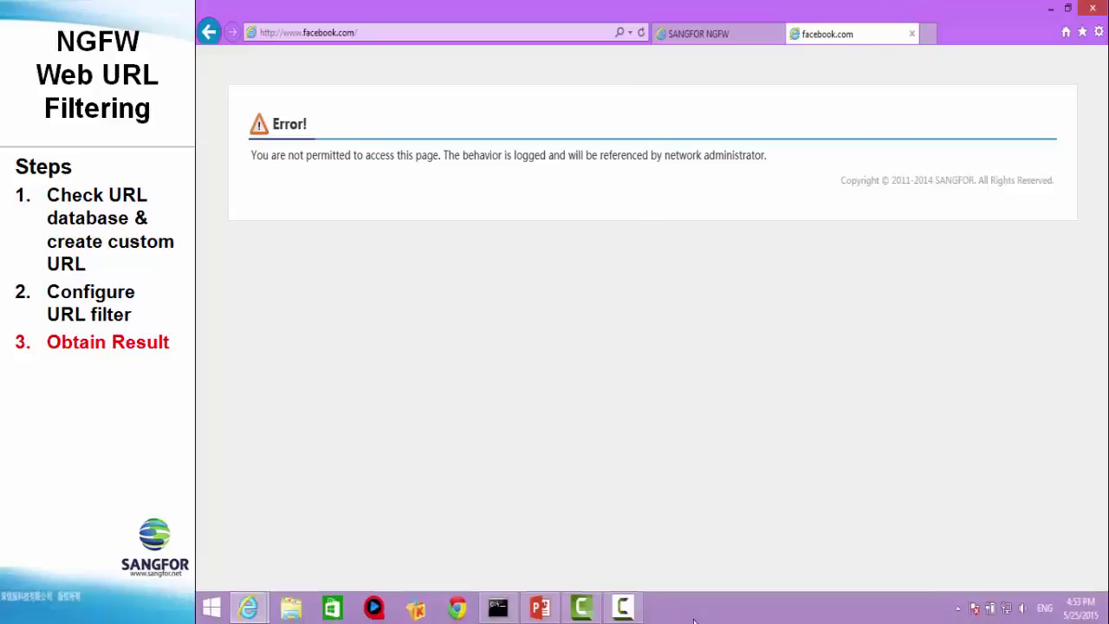
Return to the SANGFOR NGFW console and disable the BlockYoutubeFacebook URL filter
mouse_move(248, 611)
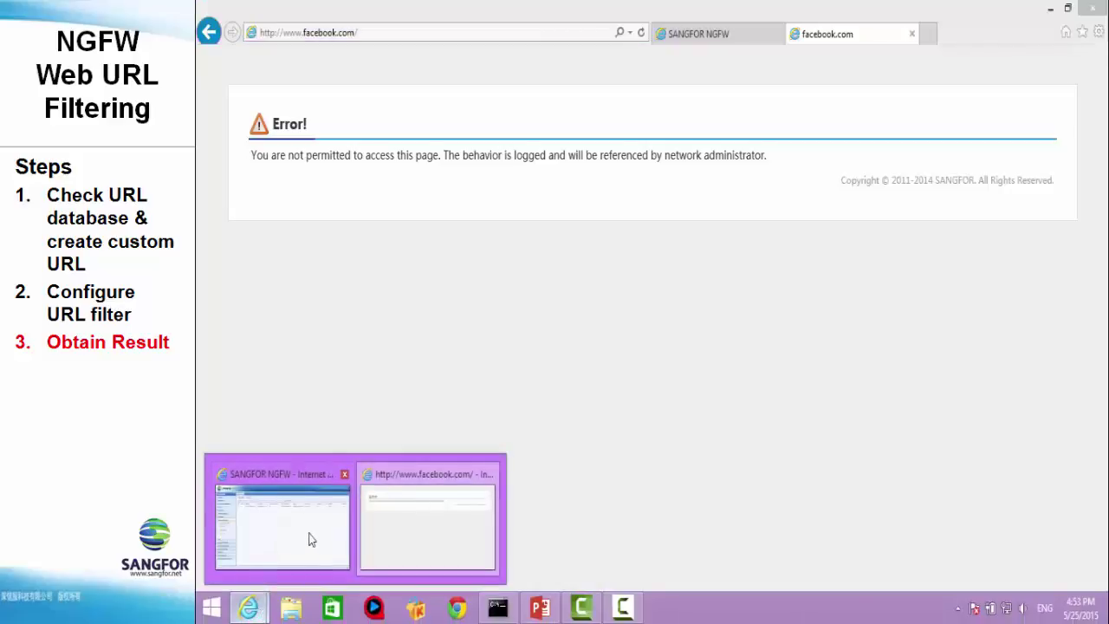
click(299, 535)
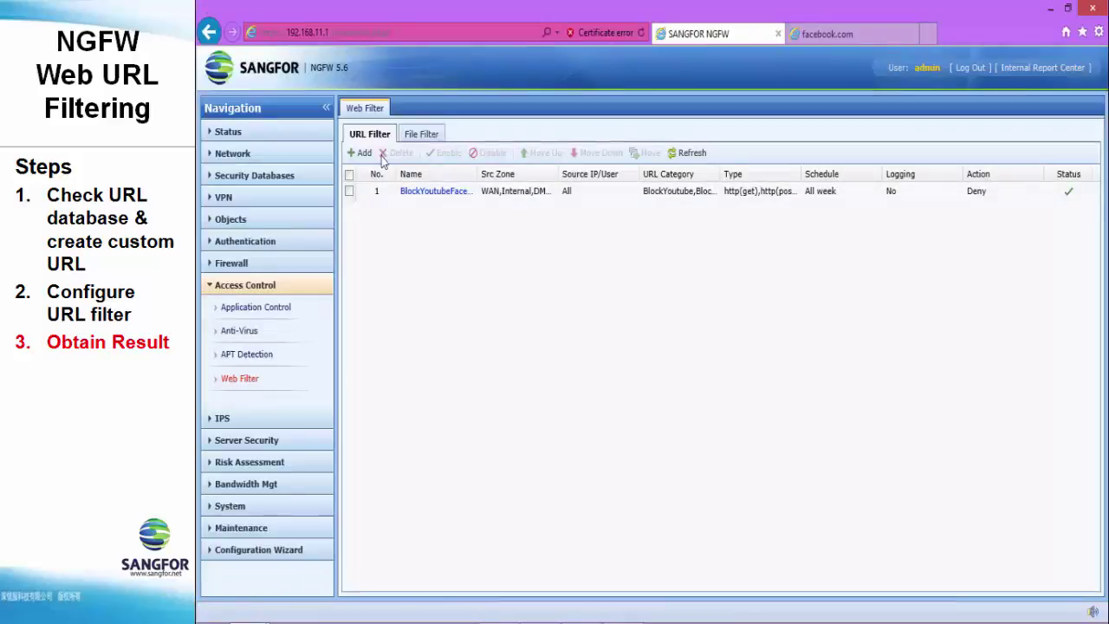
click(1021, 201)
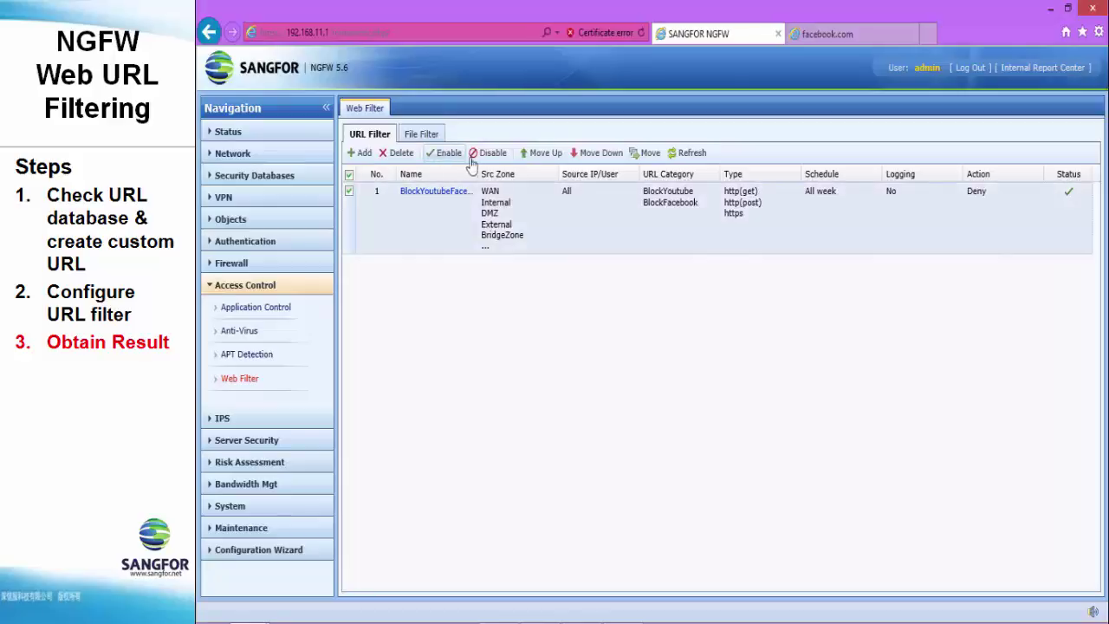
click(485, 154)
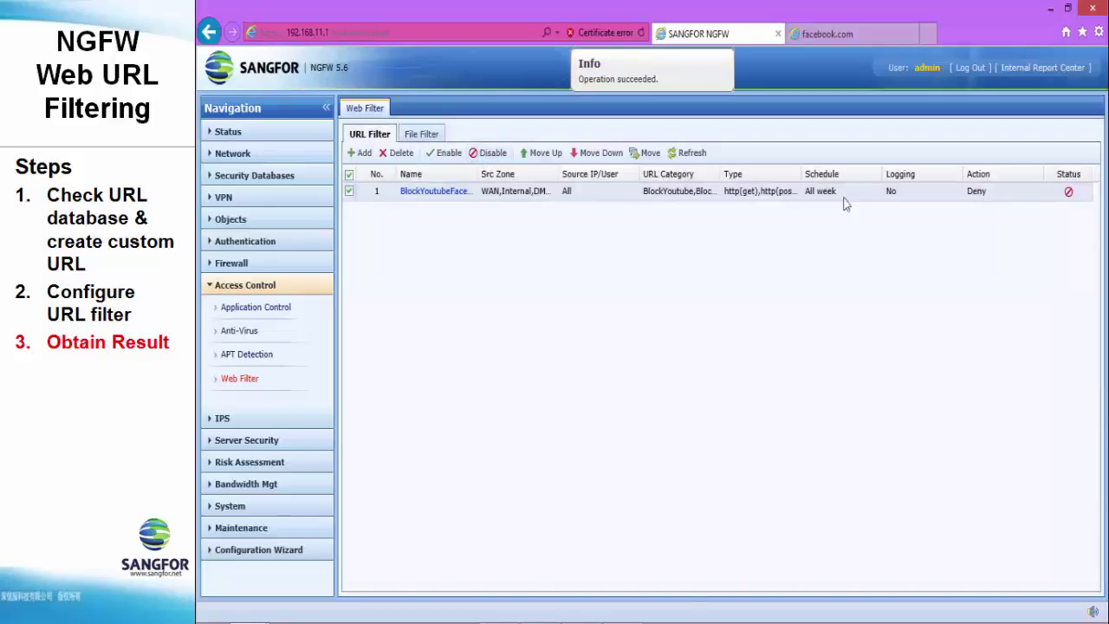
Reload facebook.com to test access with the filter disabled, and re-enable the BlockYoutubeFacebook URL filter in the SANGFOR NGFW console
click(839, 40)
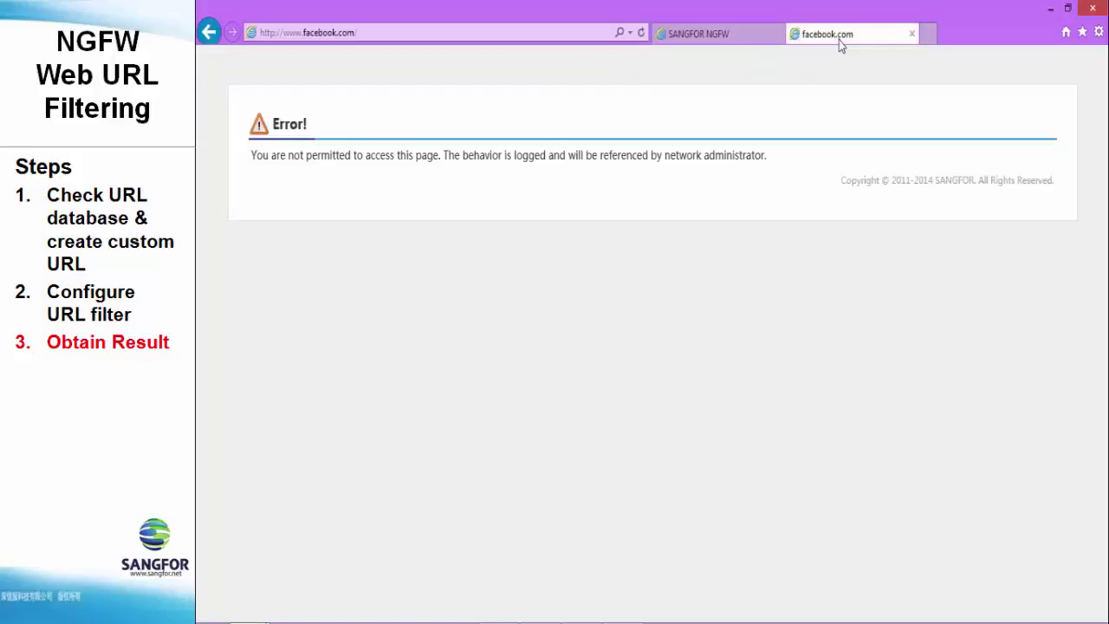
click(641, 35)
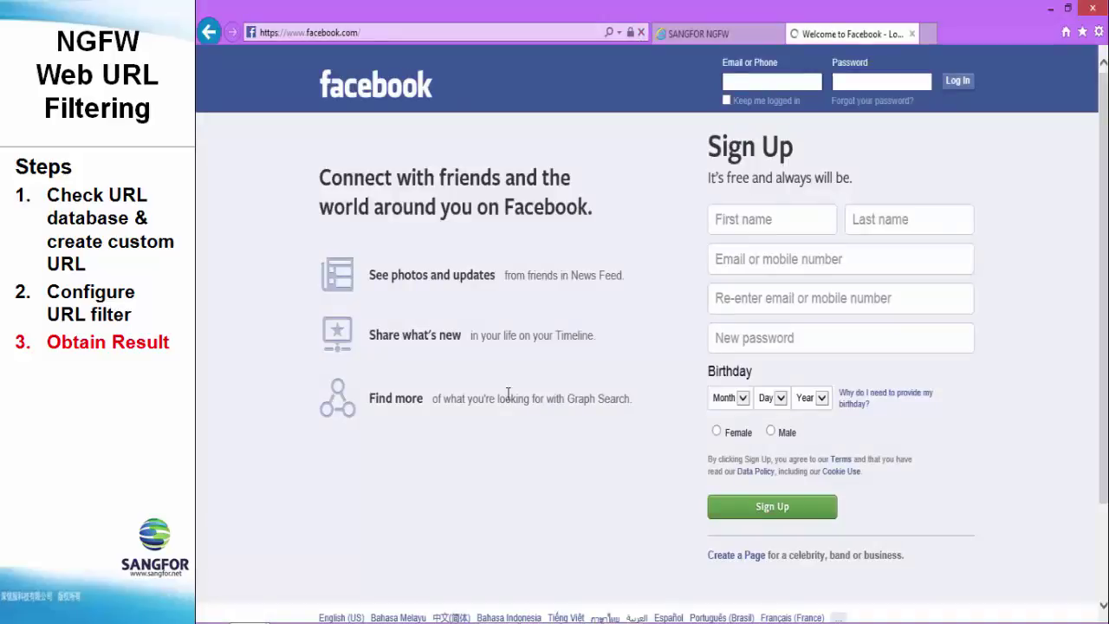
click(698, 34)
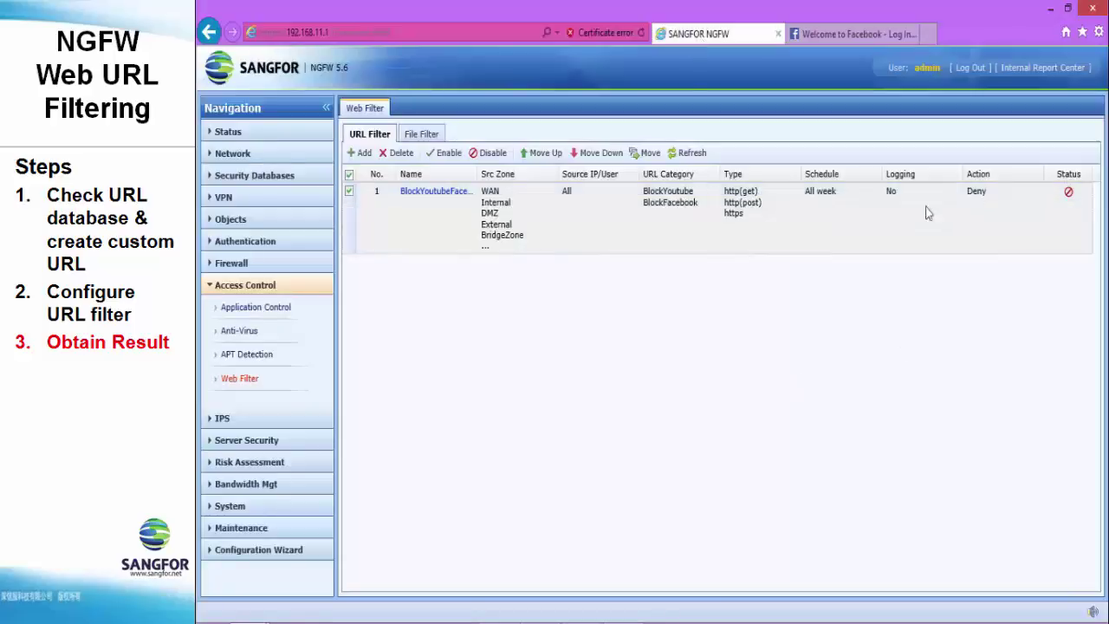
click(446, 156)
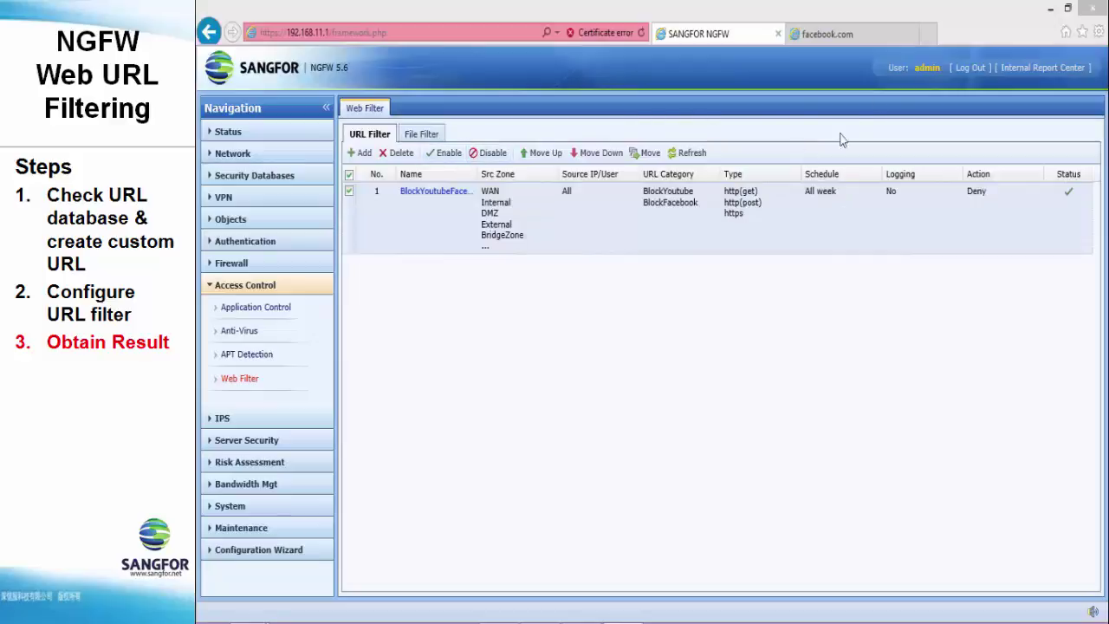
click(854, 36)
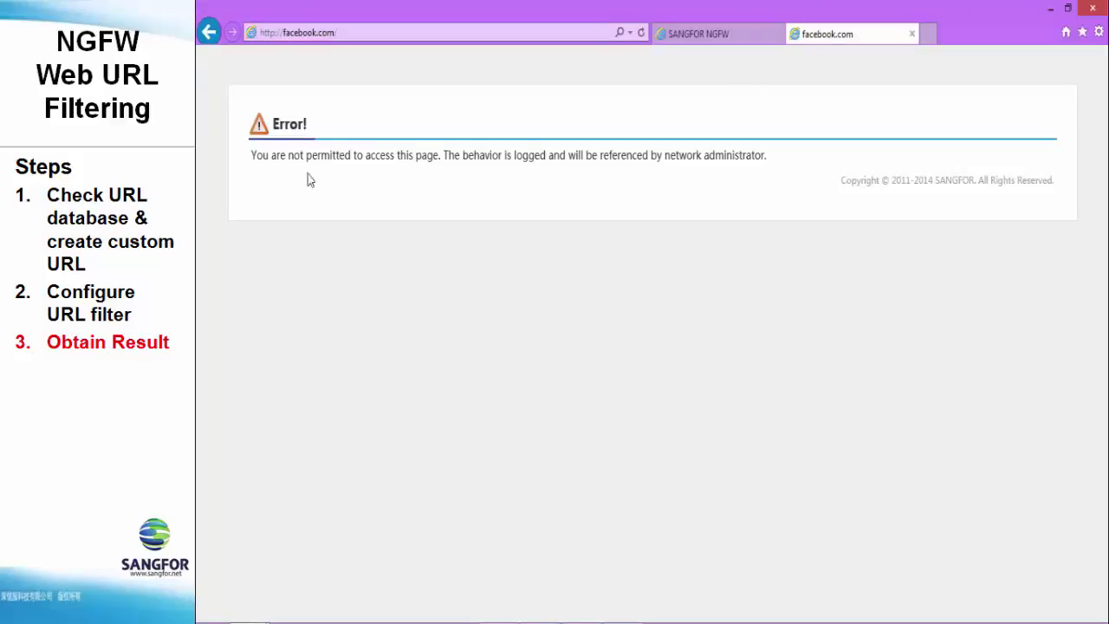
click(641, 33)
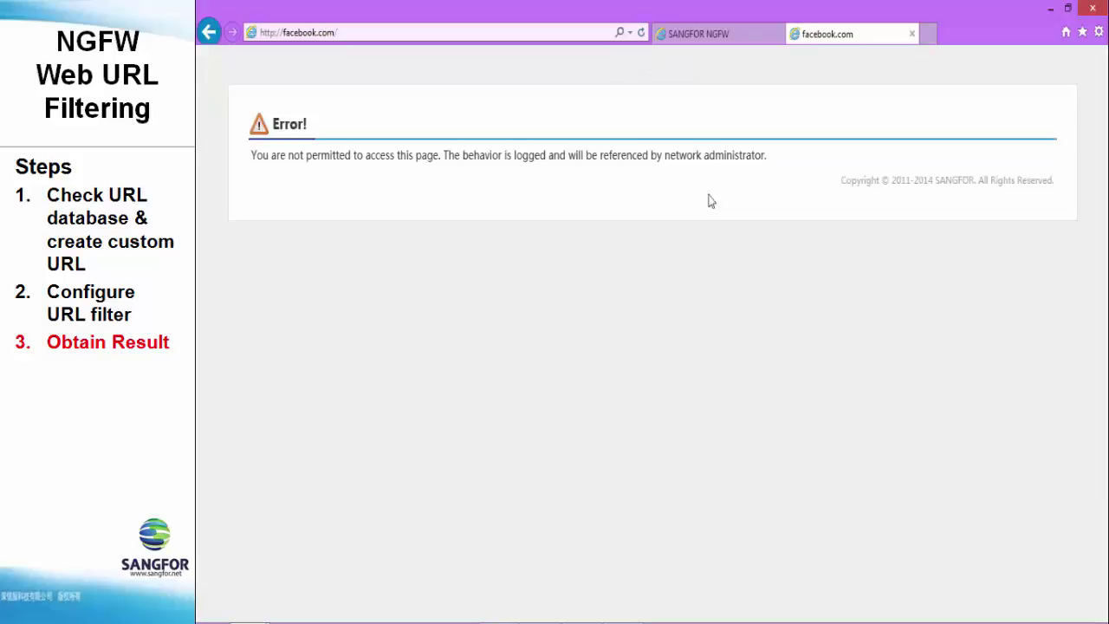
click(491, 34)
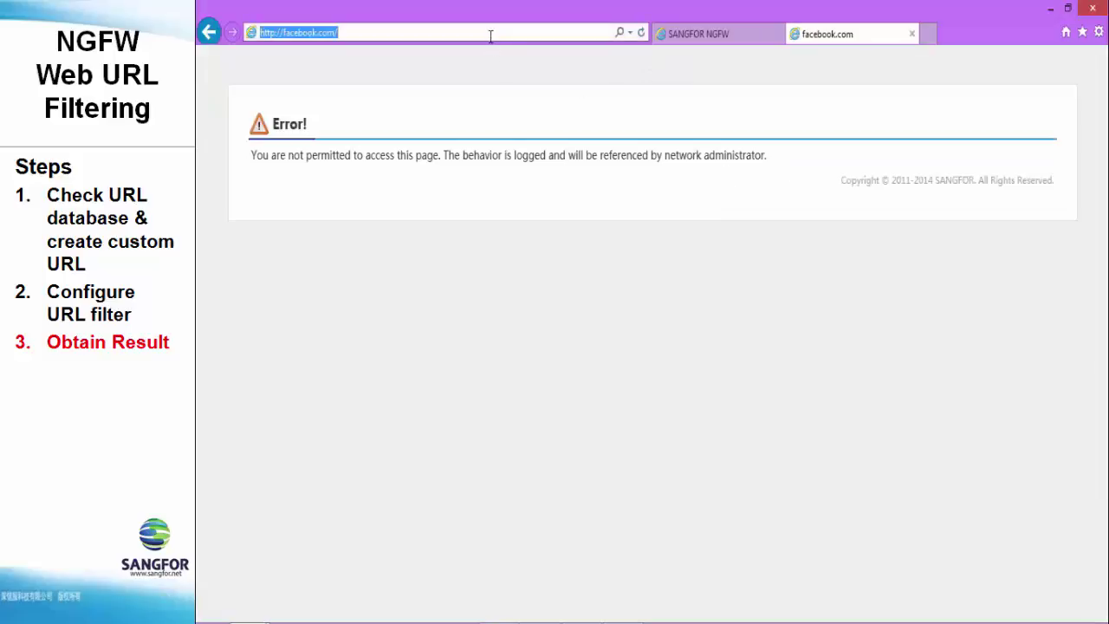
text(you)
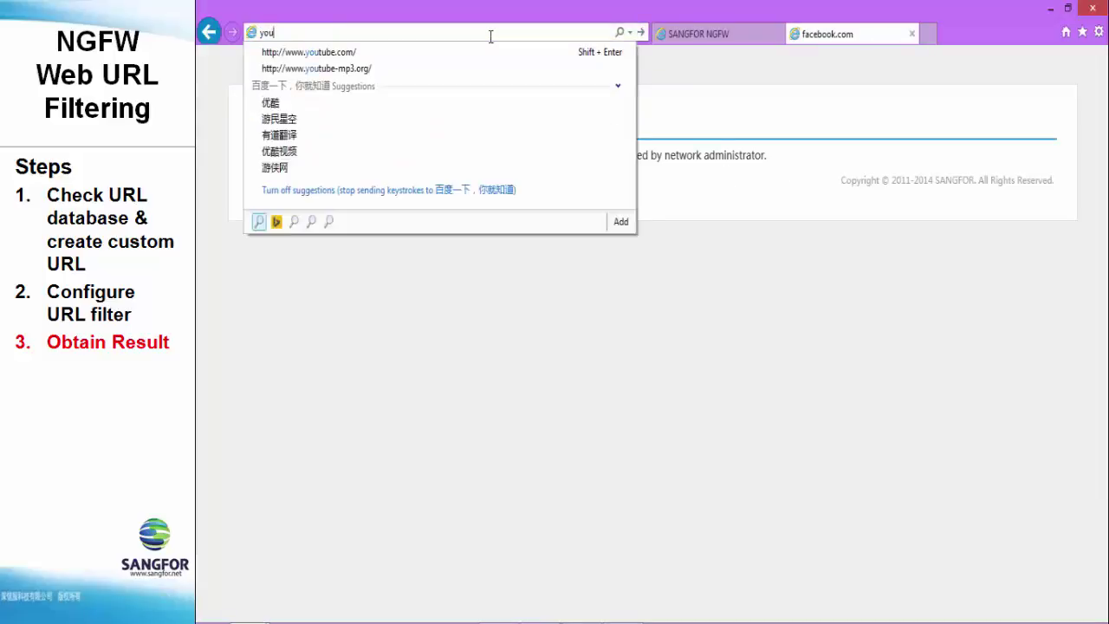
key(Down)
key(Return)
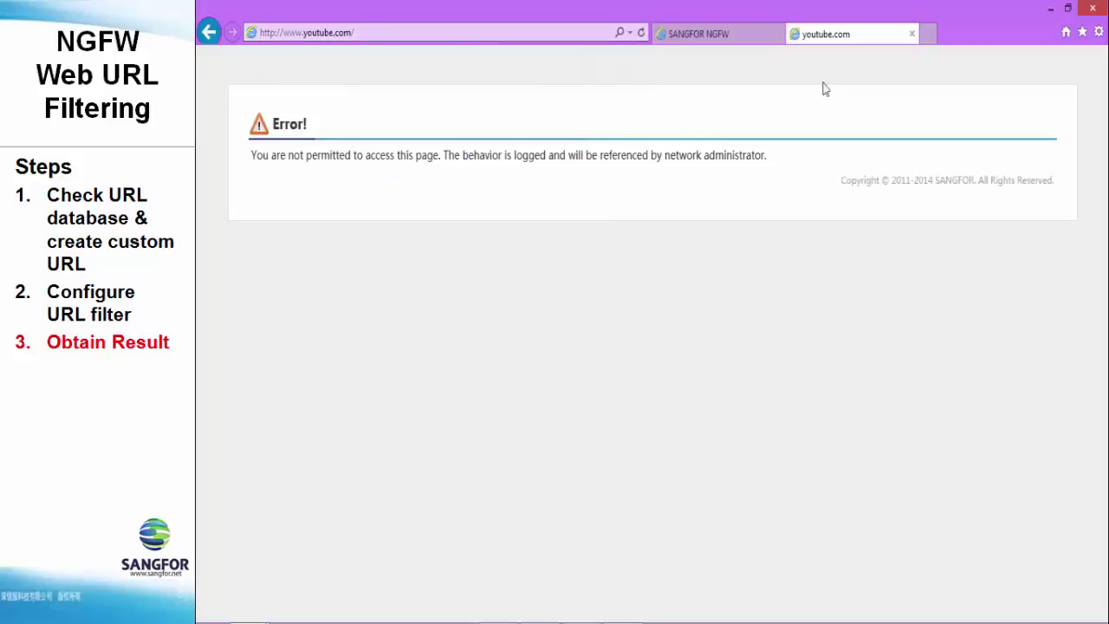